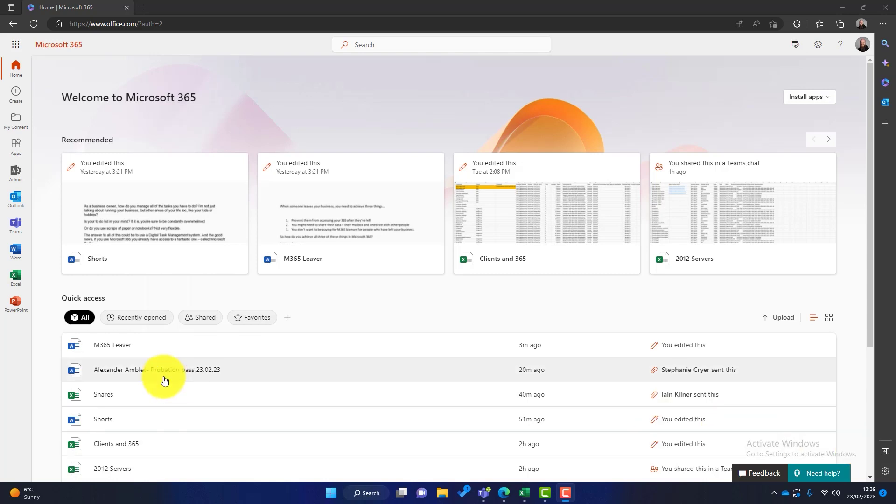
left_click(17, 173)
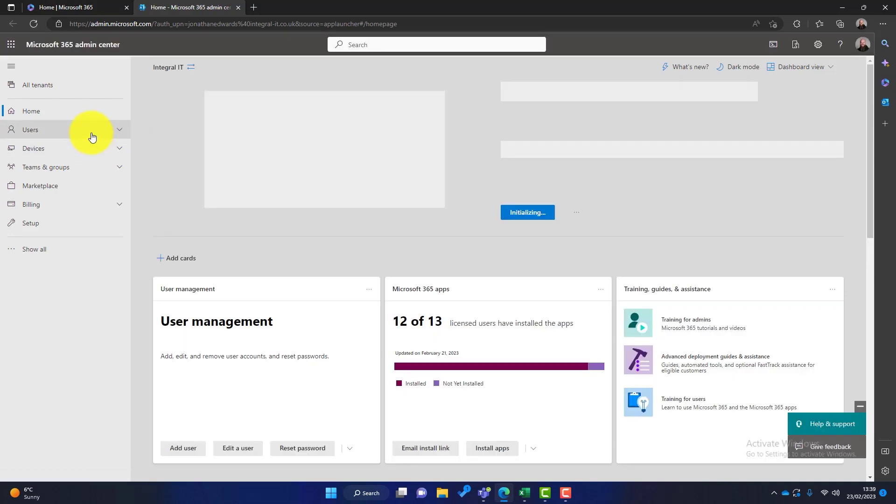
left_click(90, 130)
left_click(69, 148)
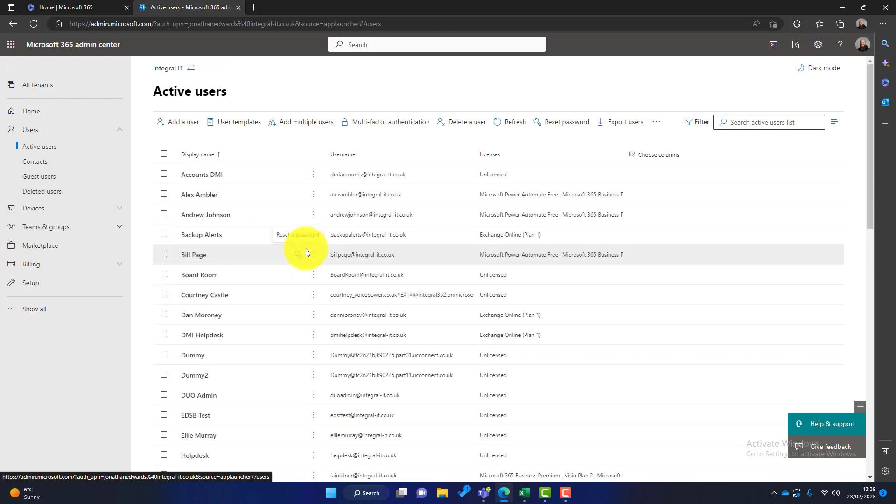
scroll(303, 307, "down", 10)
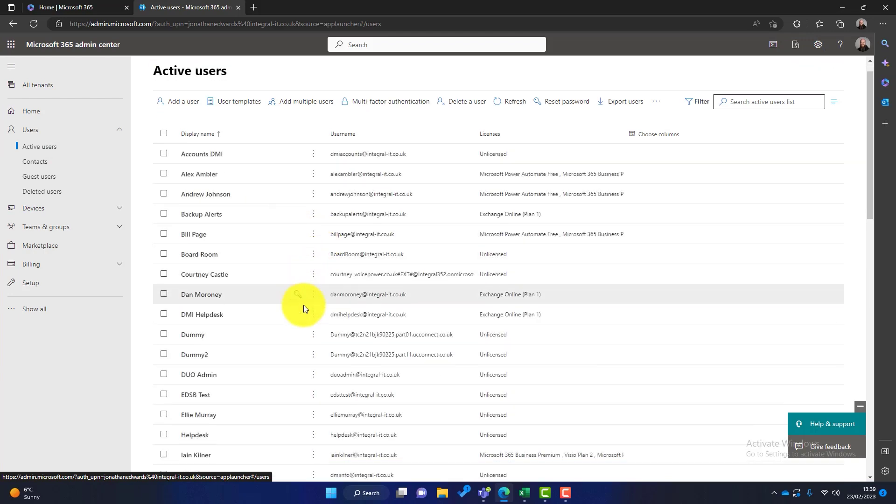
scroll(303, 307, "down", 3)
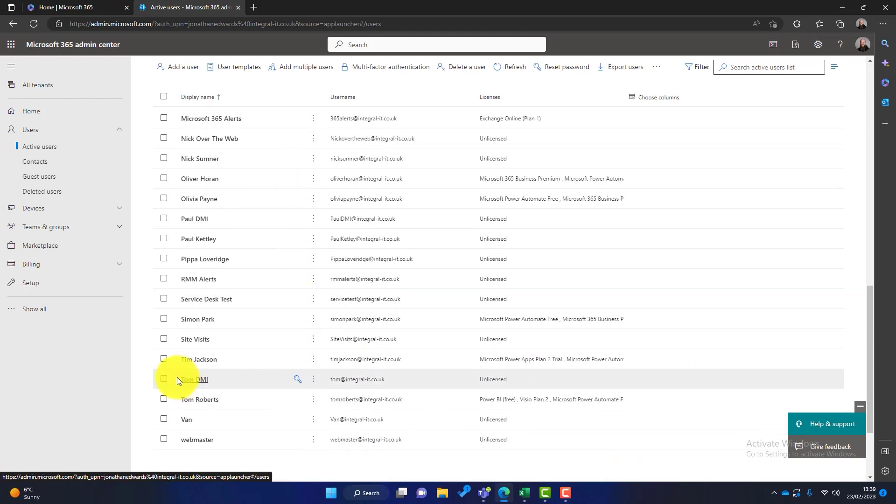
left_click(189, 359)
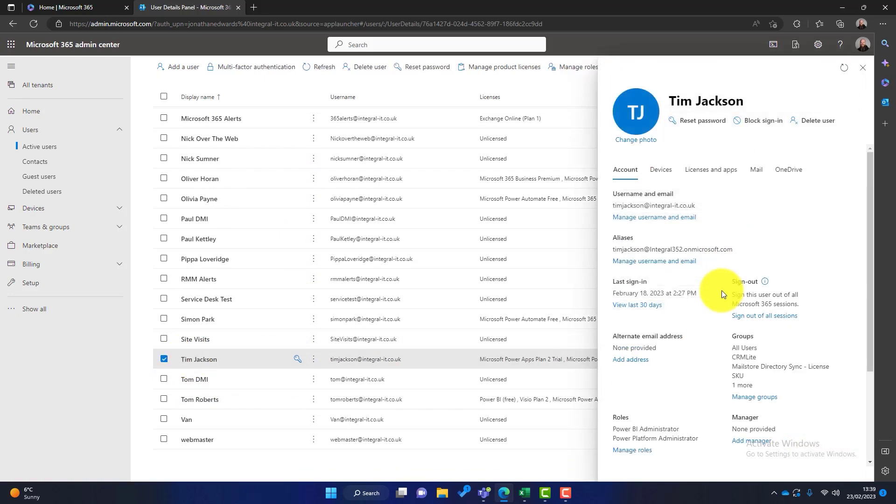
left_click(699, 124)
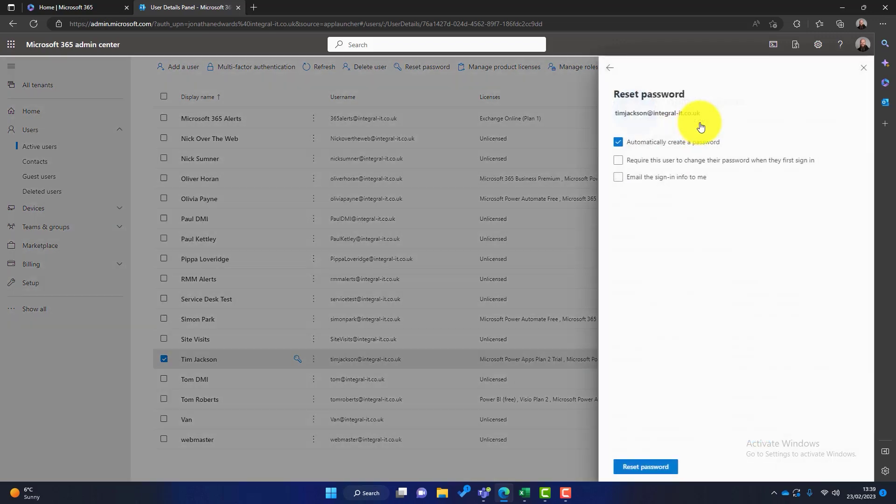
left_click(662, 462)
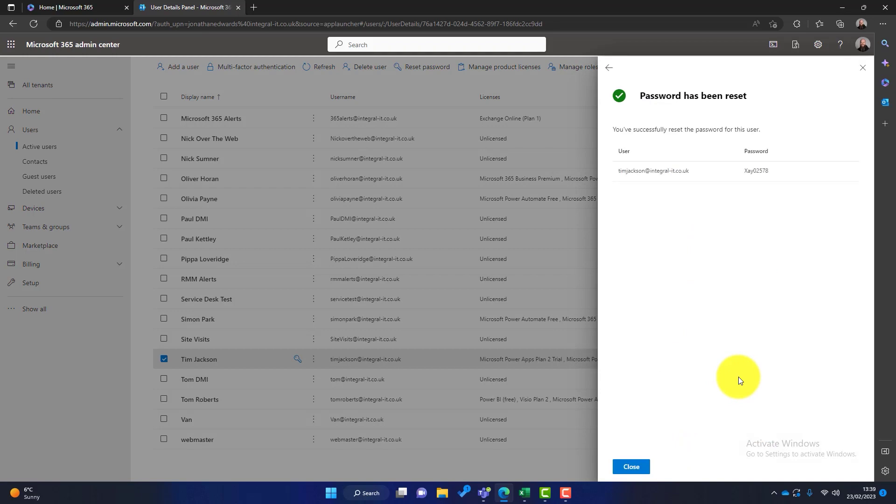
left_click(609, 68)
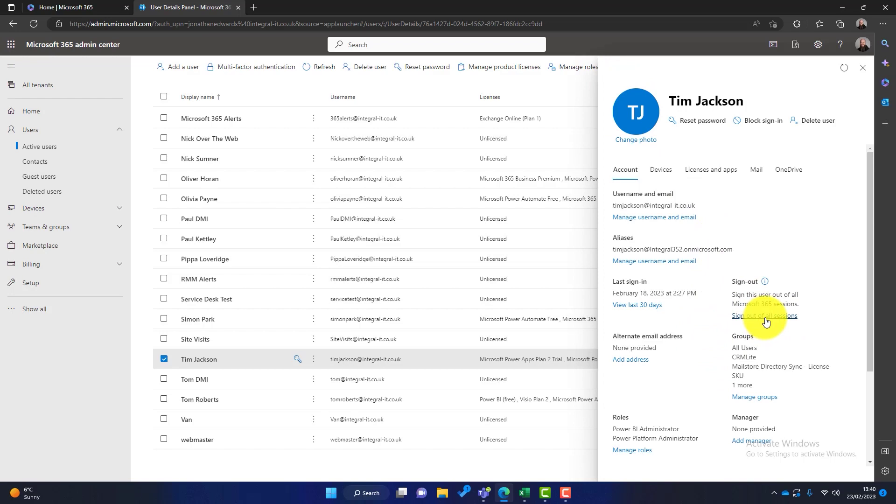
left_click(764, 316)
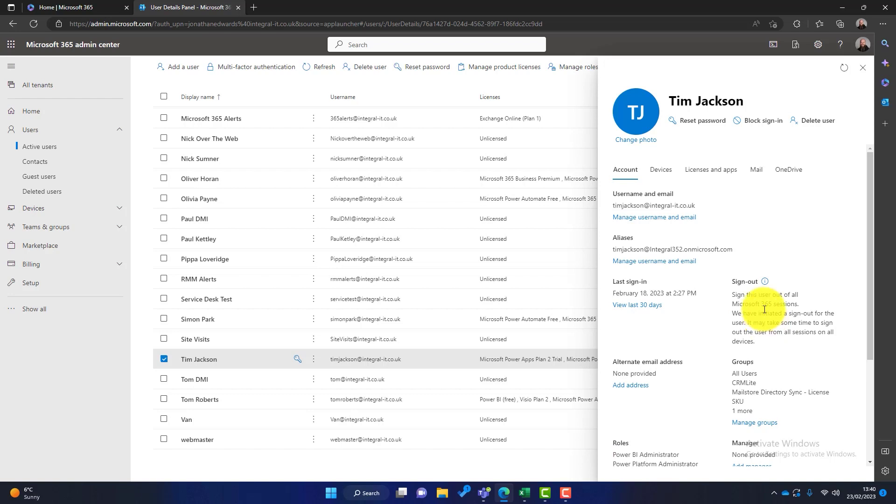
left_click(754, 121)
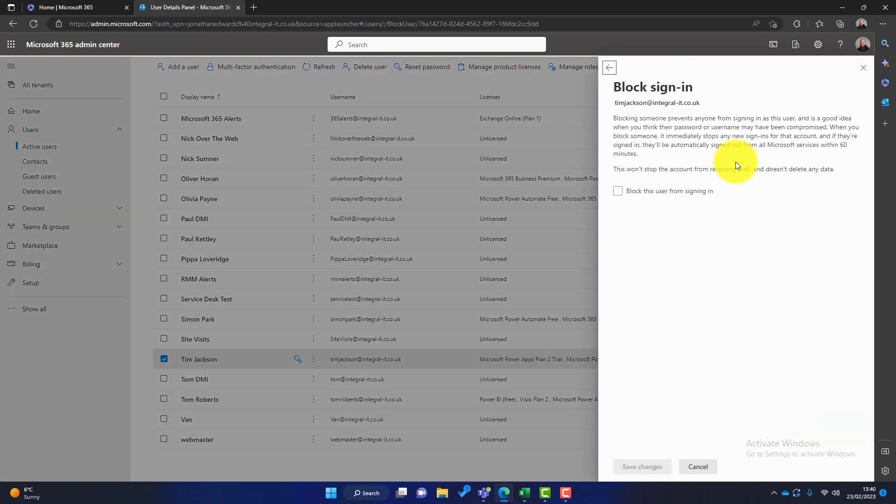
left_click(616, 191)
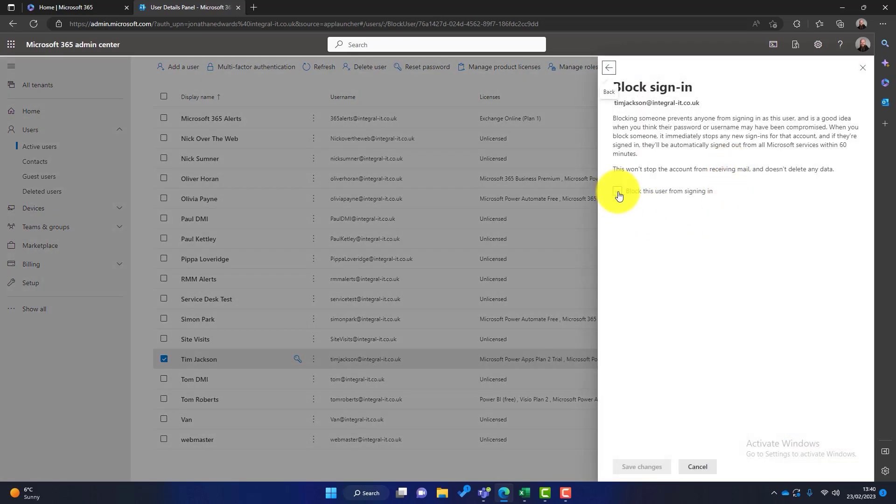
left_click(642, 466)
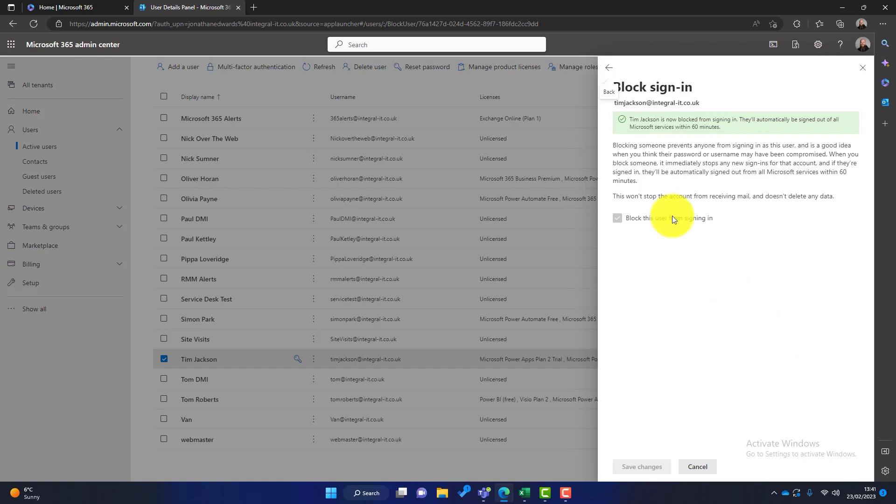
left_click(610, 68)
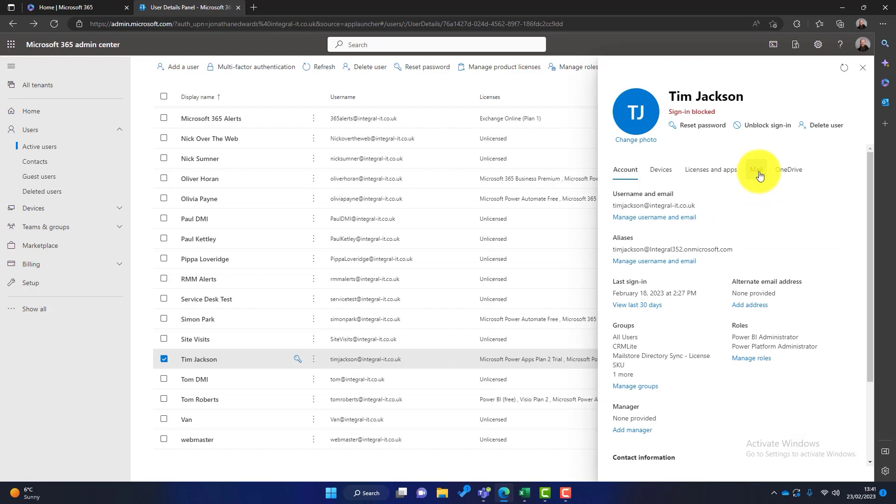
left_click(756, 170)
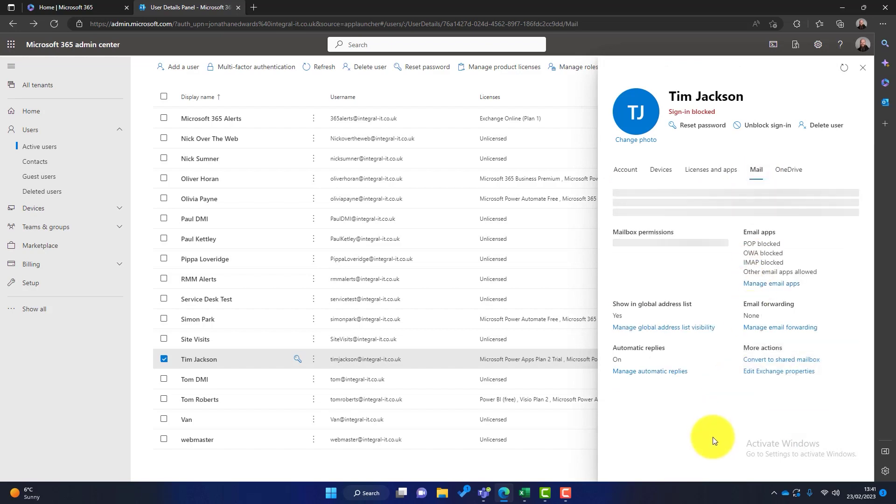
left_click(778, 364)
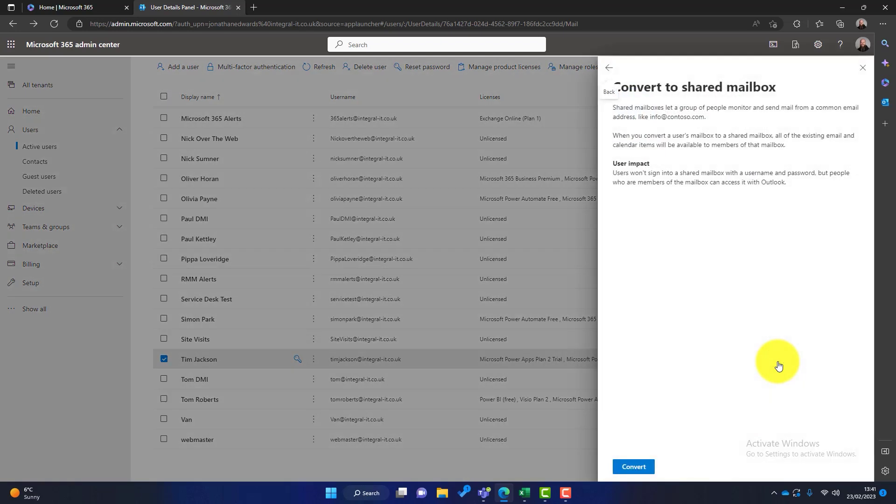
left_click(633, 466)
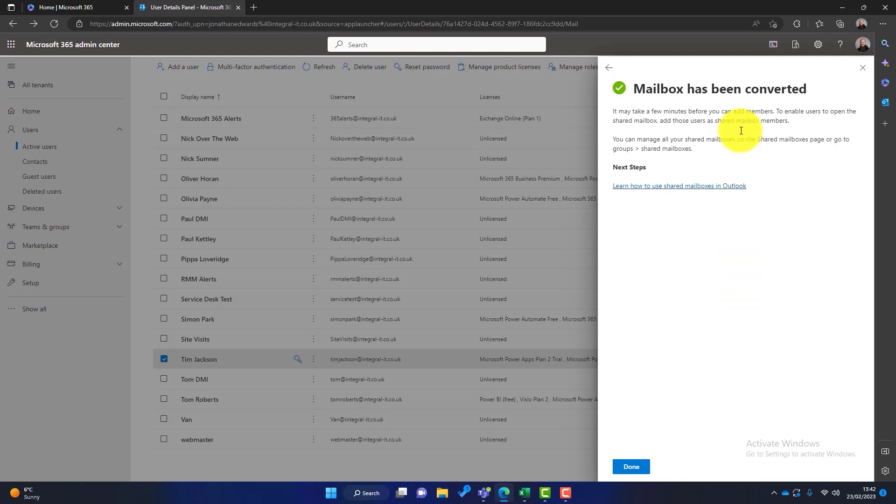
left_click(609, 68)
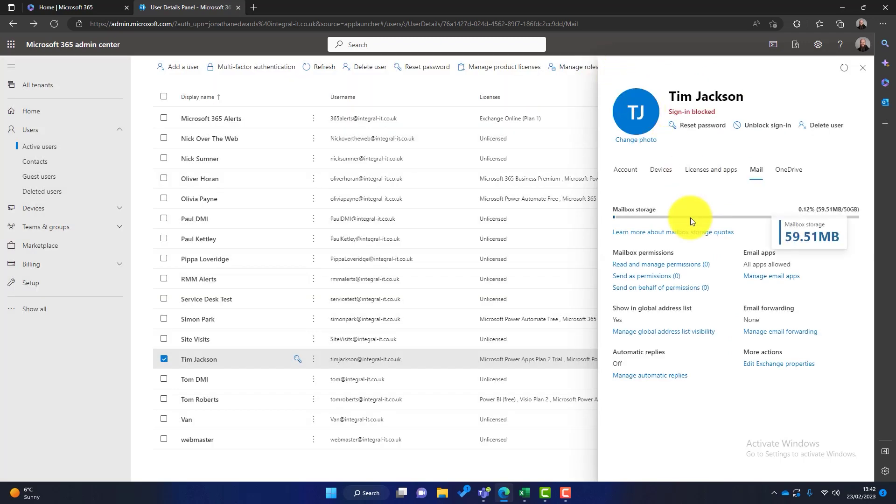
- Untick the Business Basic, Power Apps Plan 2 Trial and Power Automate Free licences and save
left_click(697, 172)
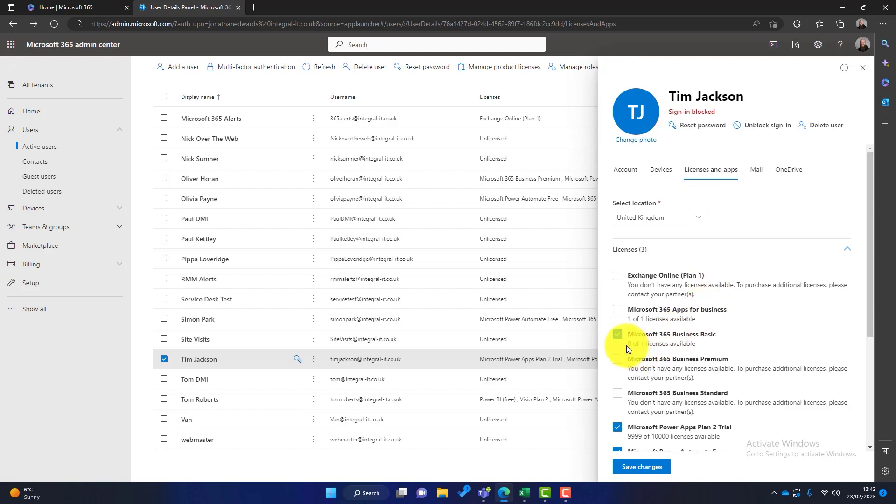
left_click(620, 338)
scroll(670, 344, "down", 1)
left_click(617, 381)
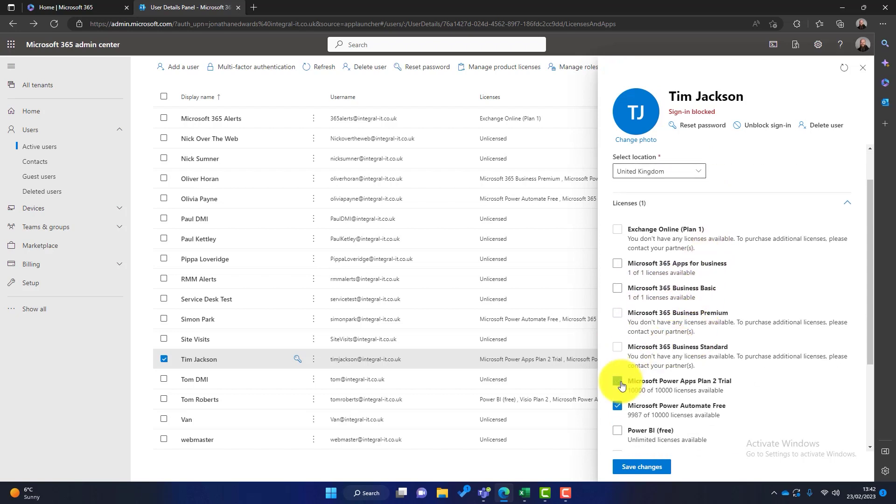
left_click(620, 413)
scroll(668, 365, "down", 3)
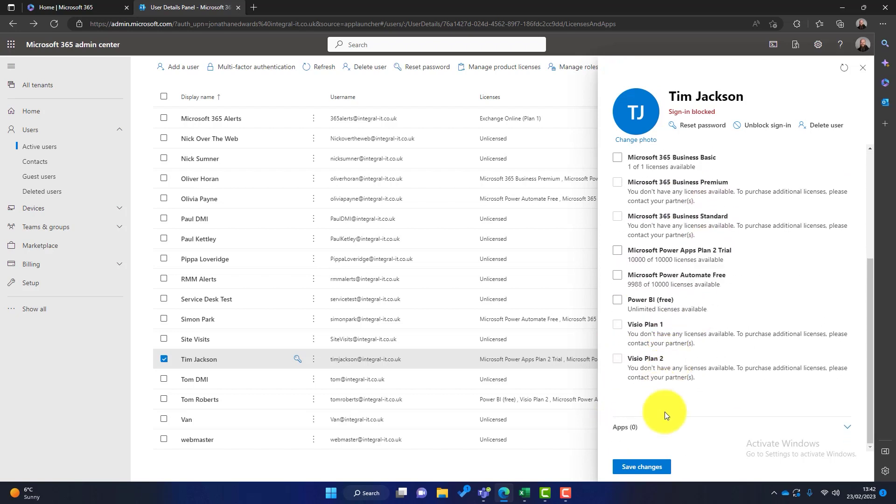
left_click(645, 468)
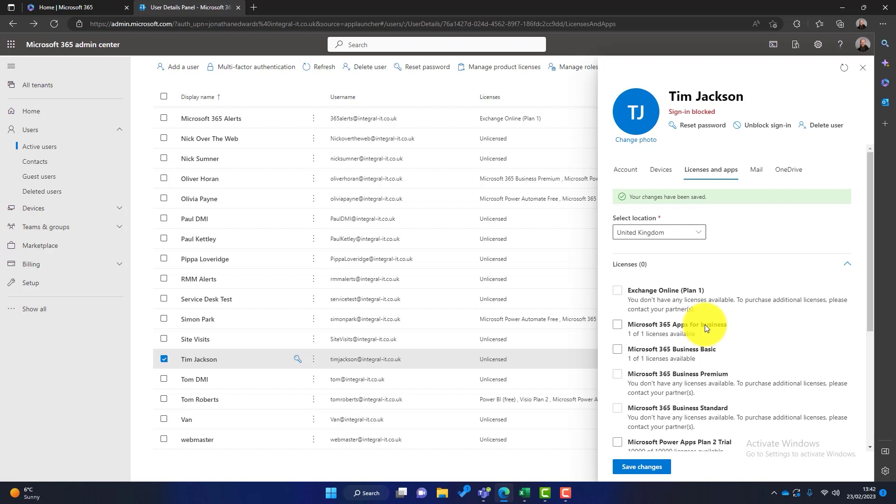
left_click(862, 69)
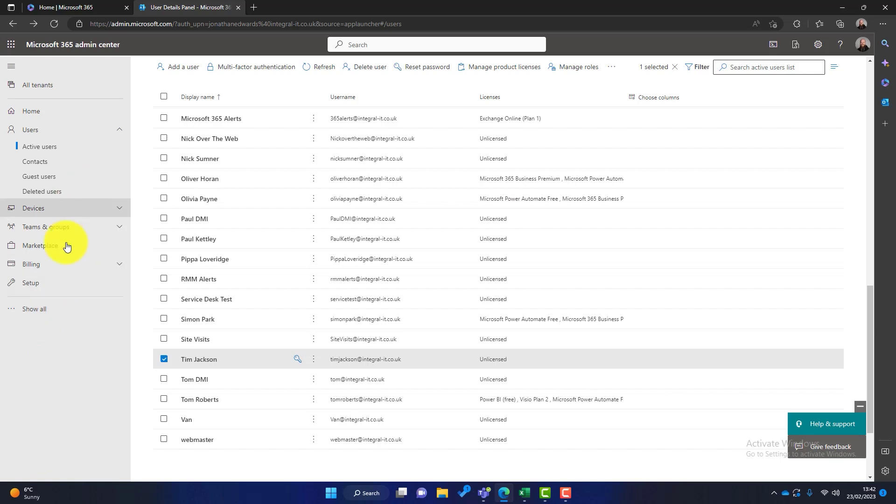
left_click(51, 313)
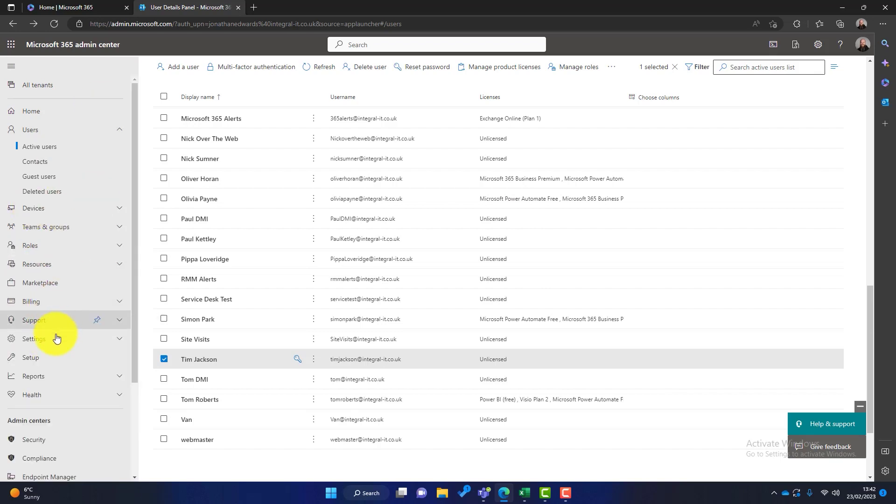
scroll(56, 340, "down", 3)
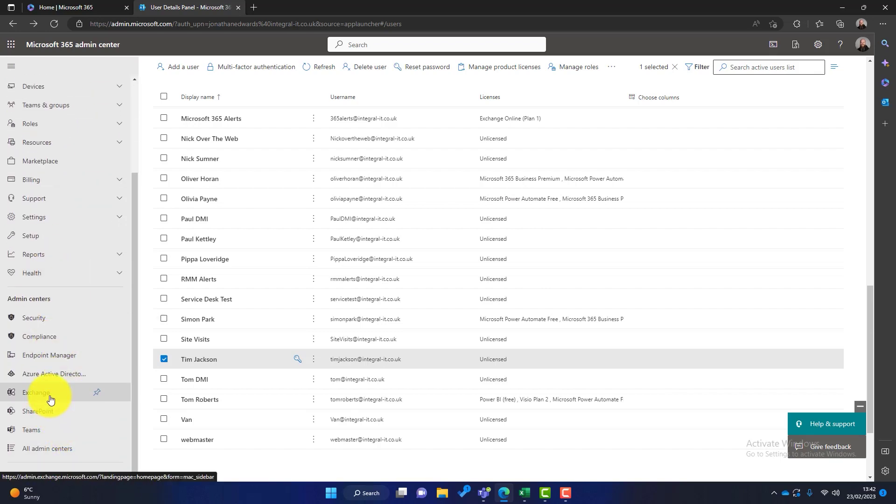
left_click(51, 400)
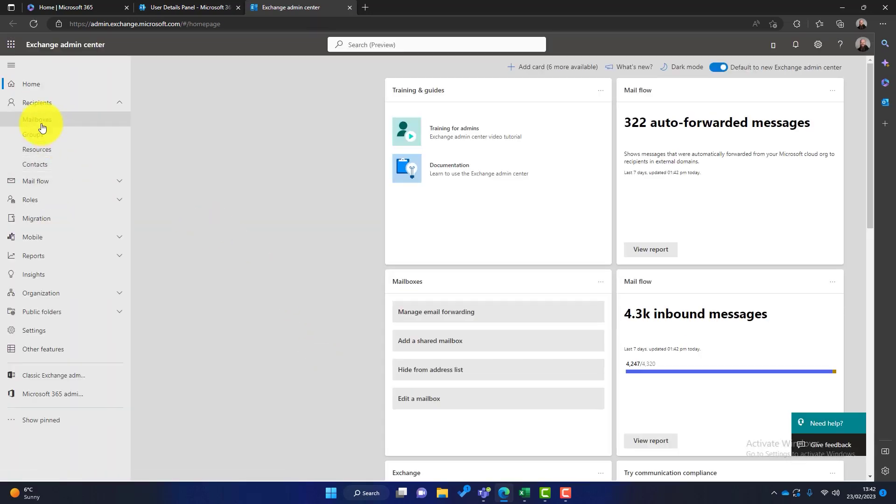
left_click(41, 124)
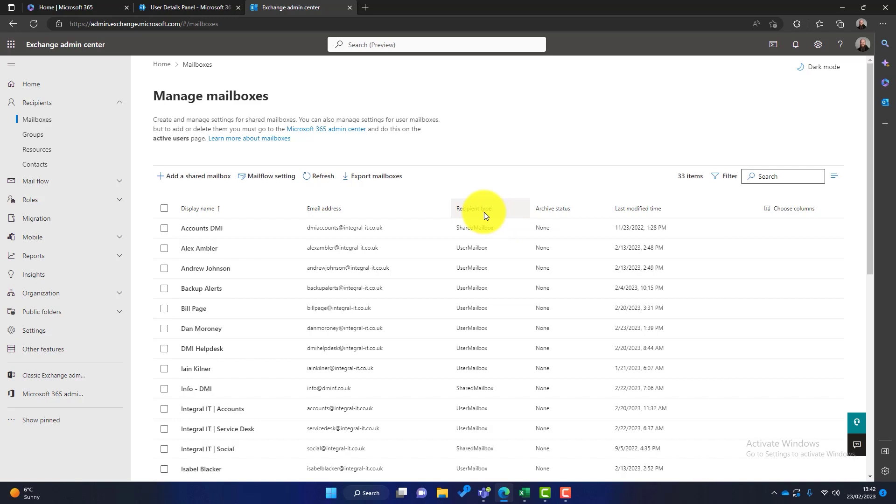
scroll(483, 212, "down", 8)
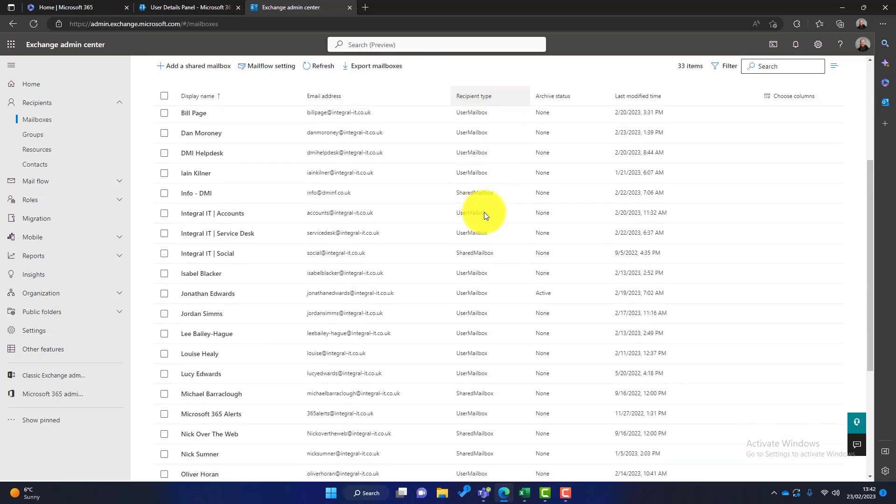
scroll(483, 212, "down", 1)
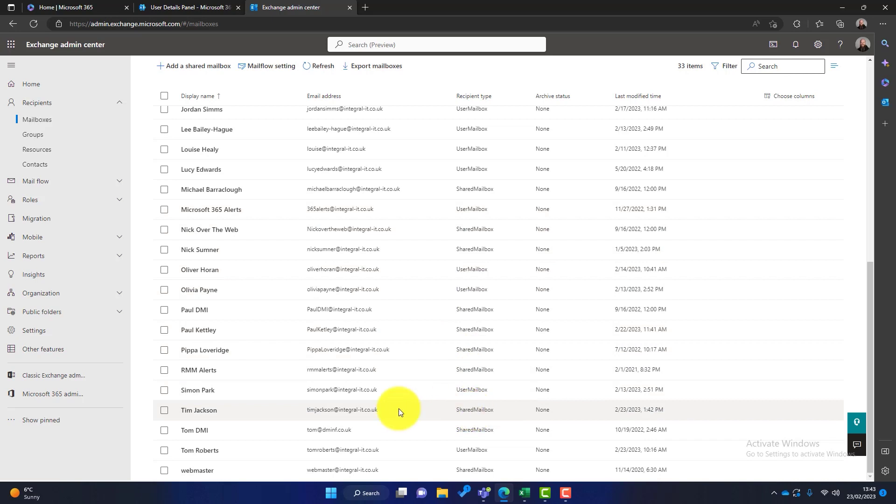
left_click(200, 410)
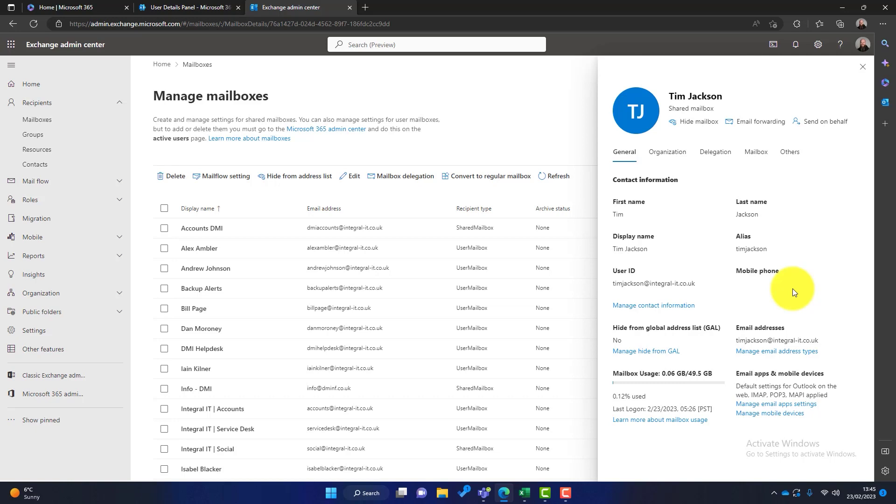
left_click(718, 152)
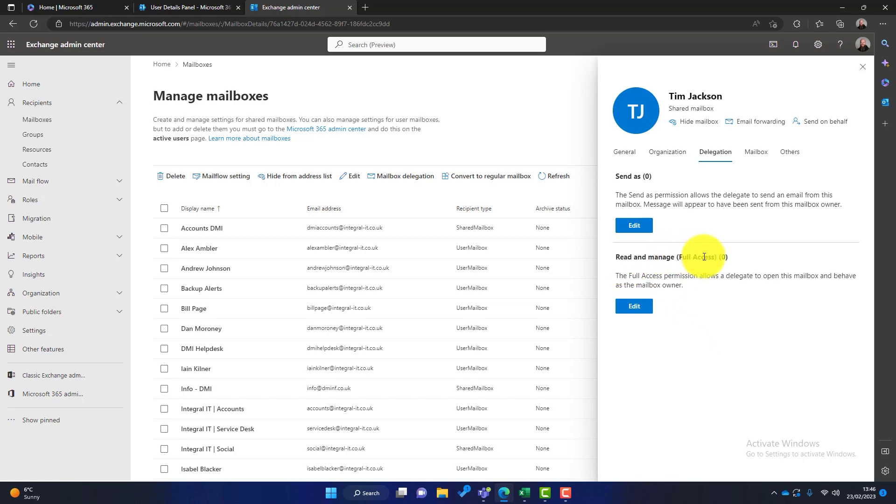
left_click(651, 305)
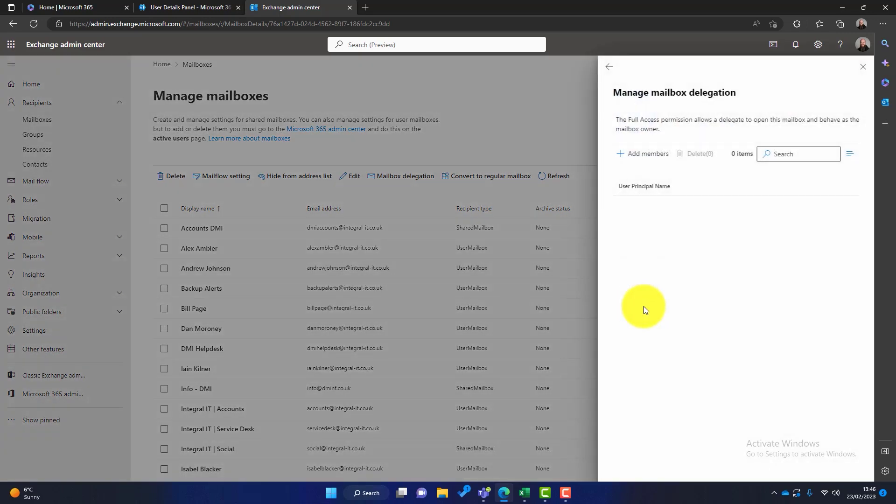
left_click(640, 160)
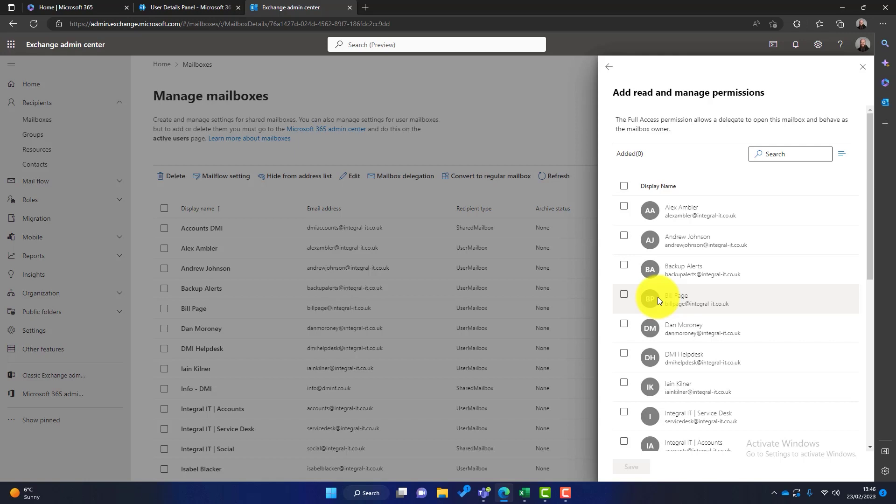
left_click(610, 70)
left_click(609, 68)
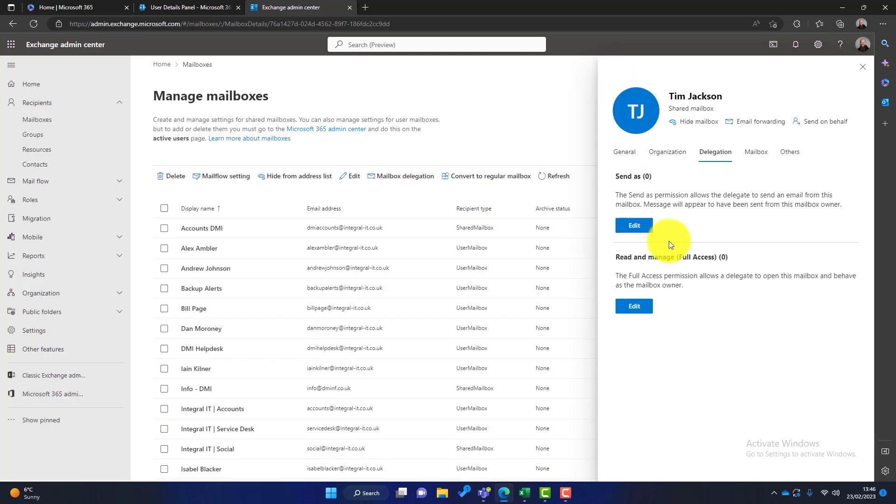
- Open the shared mailbox's email forwarding settings and toggle Forward all emails on, then off
left_click(755, 153)
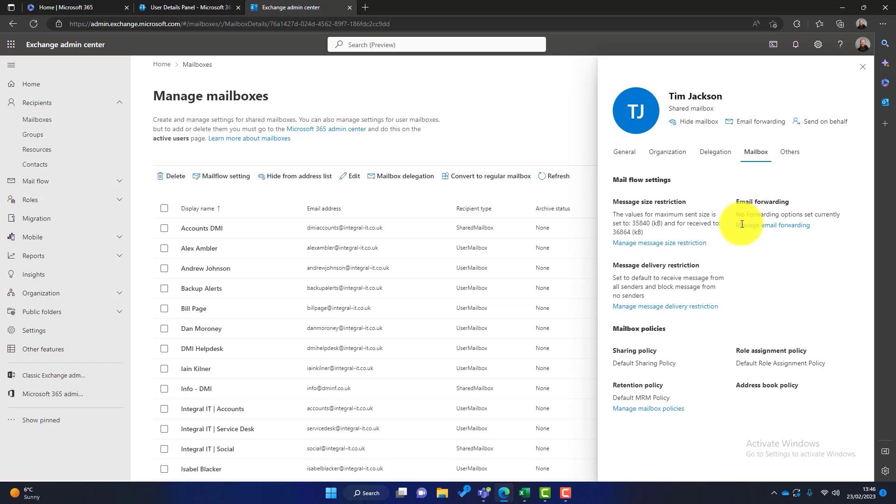
left_click(758, 227)
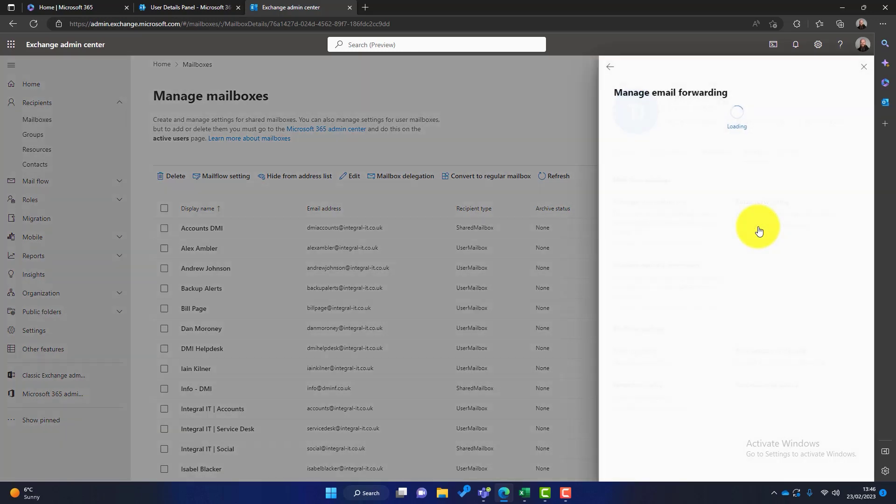
left_click(834, 118)
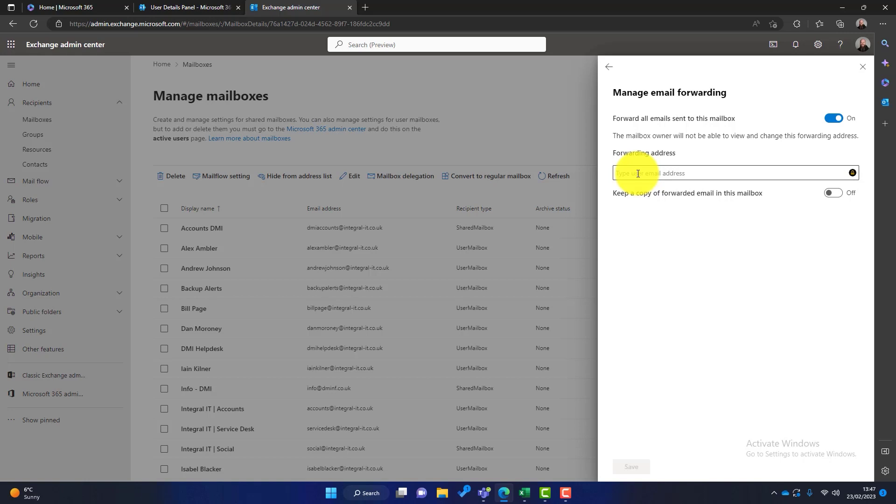
left_click(833, 118)
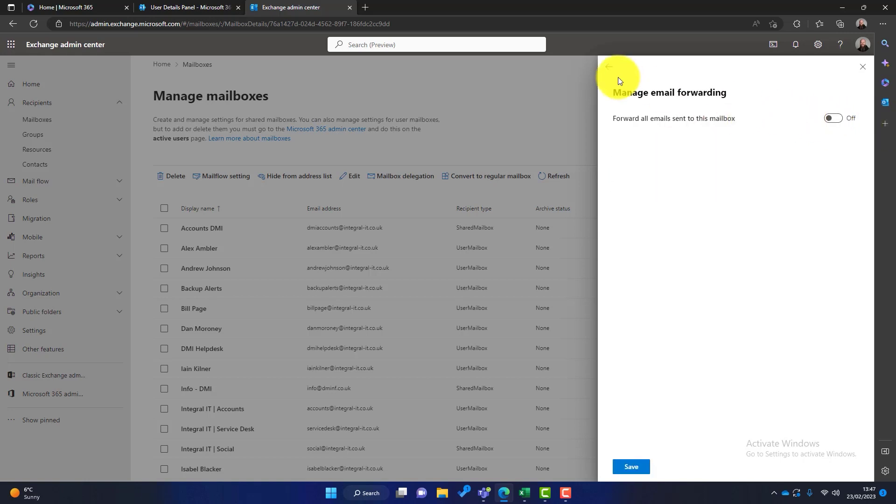
- Open the mailbox's automatic replies settings under Others and switch automatic replies on
left_click(616, 74)
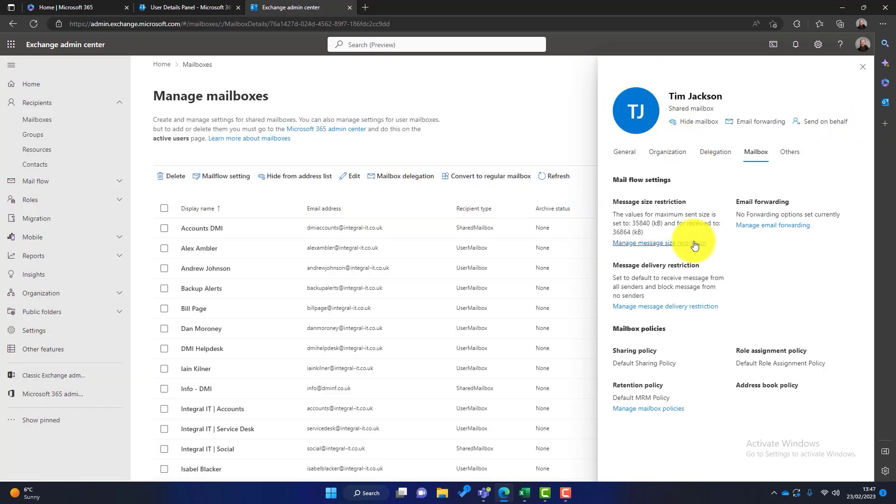
left_click(796, 158)
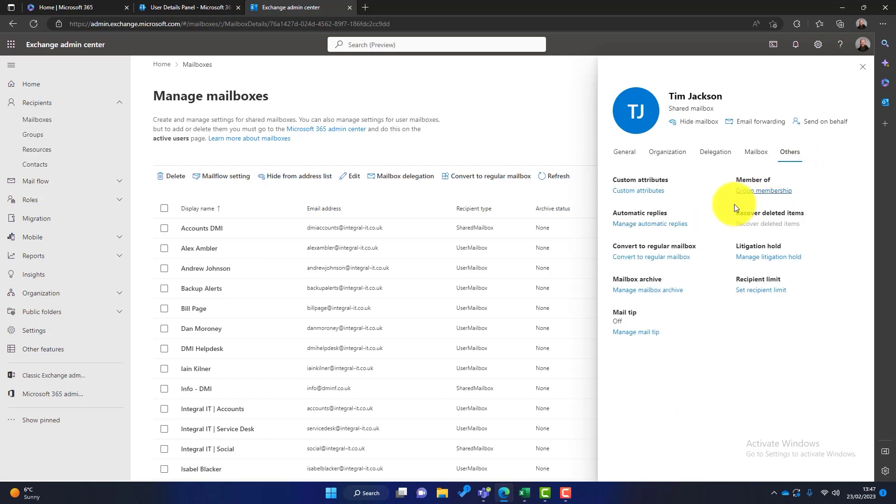
left_click(671, 224)
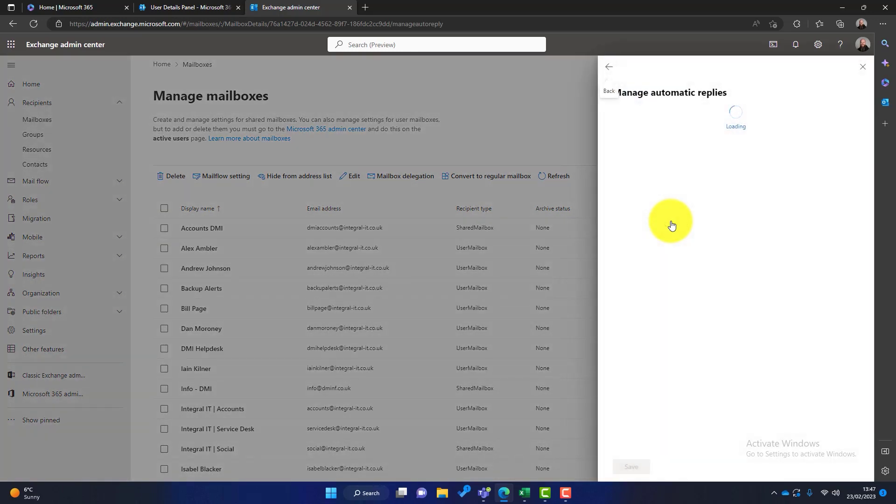
left_click(788, 141)
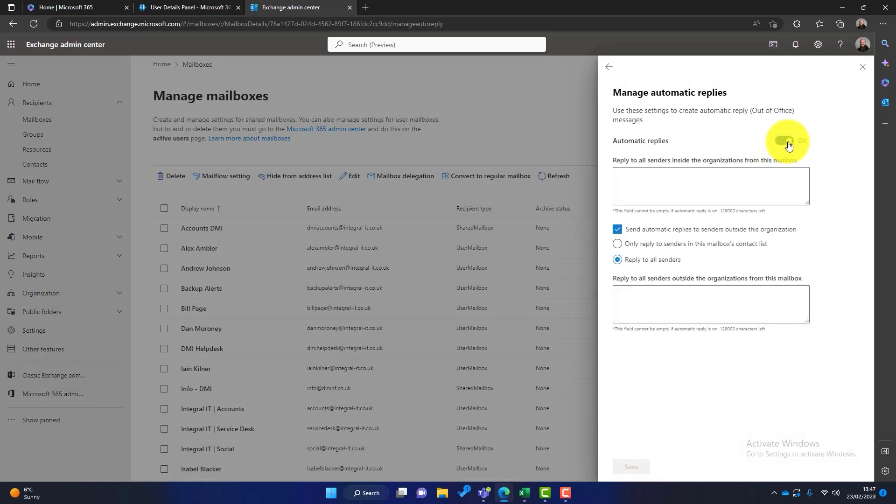
- Enter 'I have left the business. Please contact email address' for inside and outside senders, then discard
left_click(664, 179)
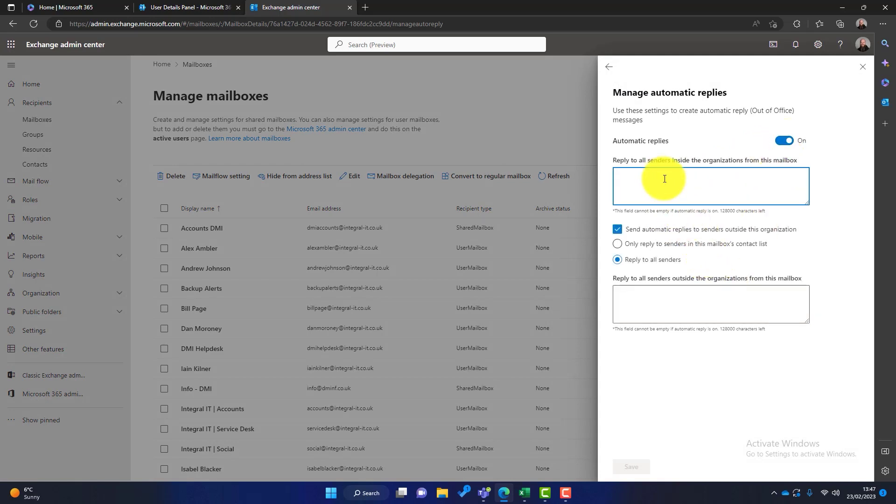
type("I have left the business. Please contact email address")
left_click_drag(774, 176, 598, 168)
key("ctrl+c")
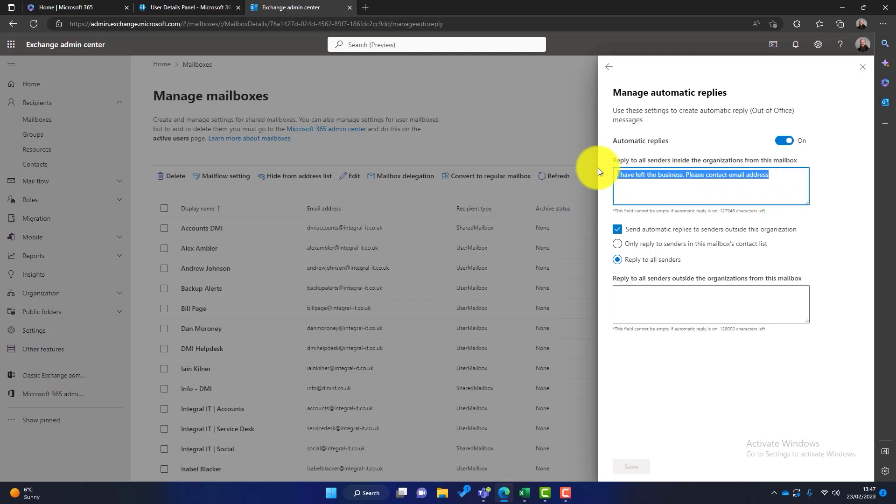
left_click(708, 300)
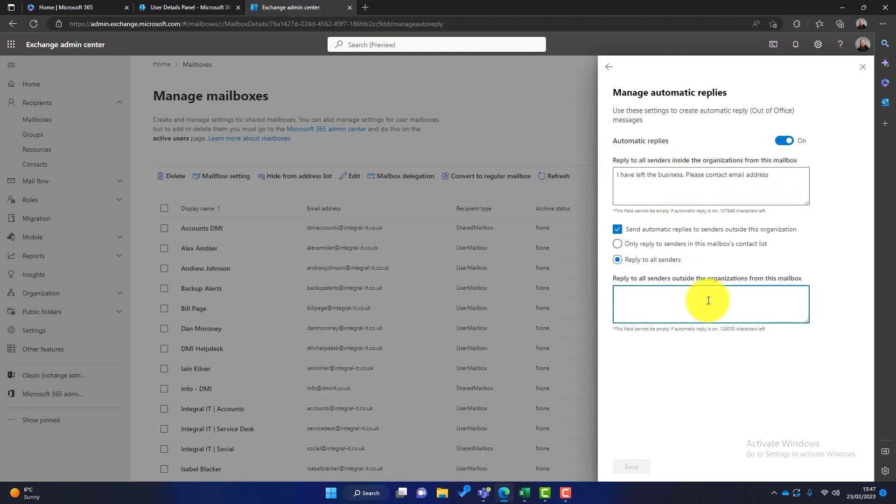
key("ctrl+v")
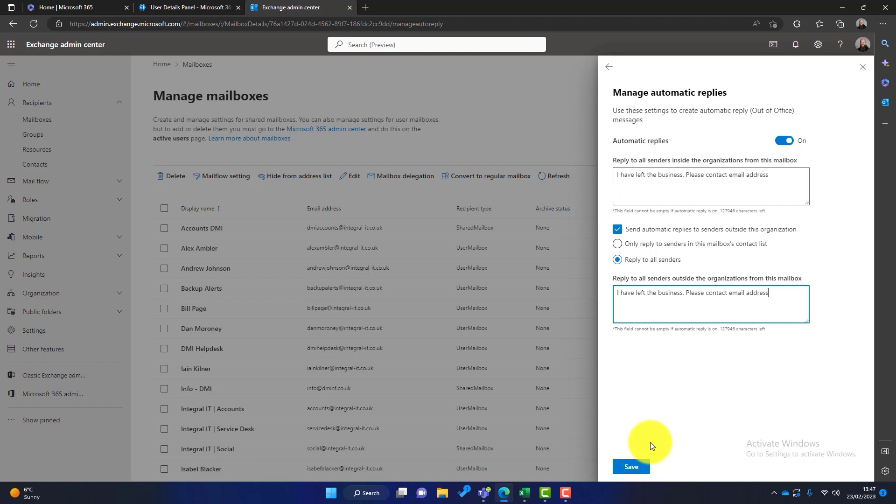
left_click(784, 140)
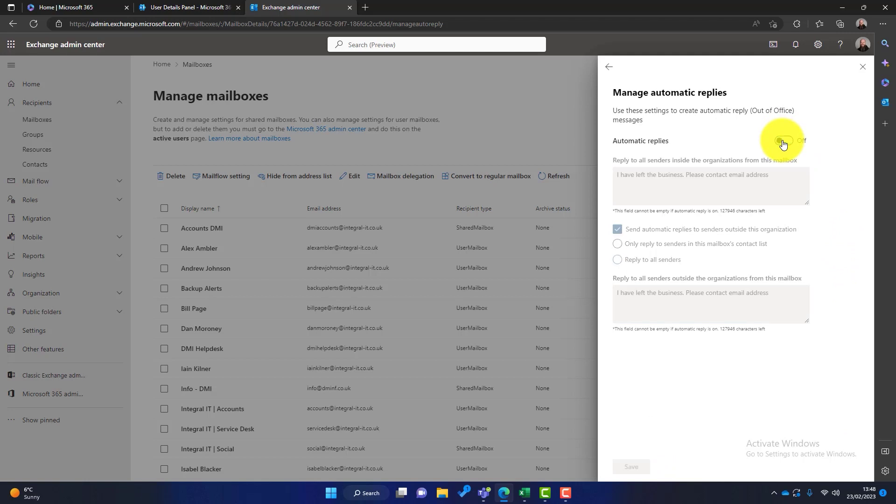
left_click(863, 70)
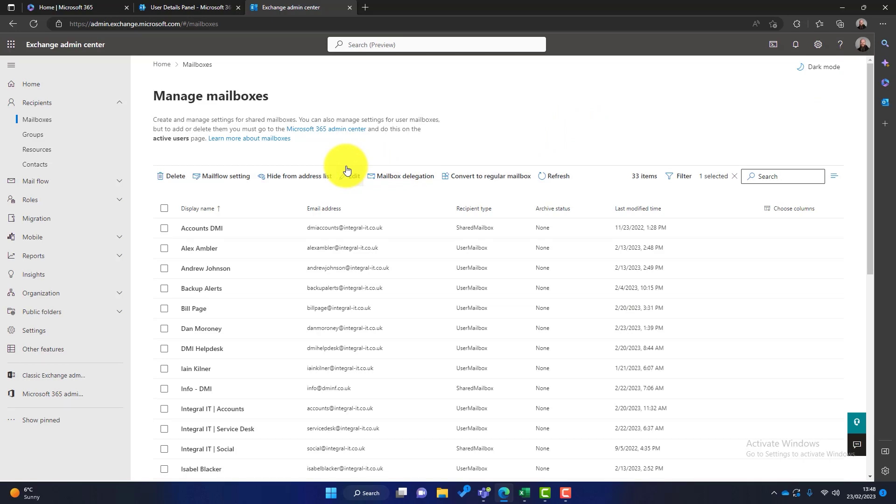
- Open another user's Devices tab in Active users and expand the XPS laptop's wipe and reset options
left_click(181, 7)
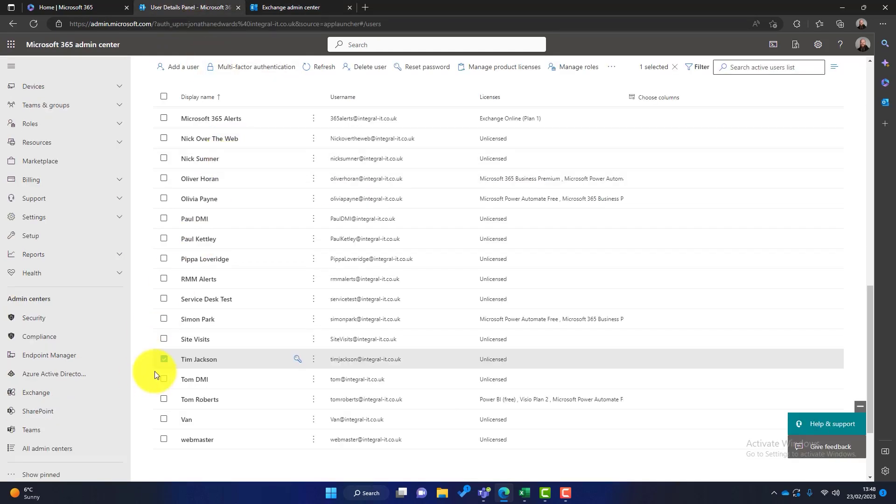
left_click(164, 359)
scroll(236, 352, "up", 7)
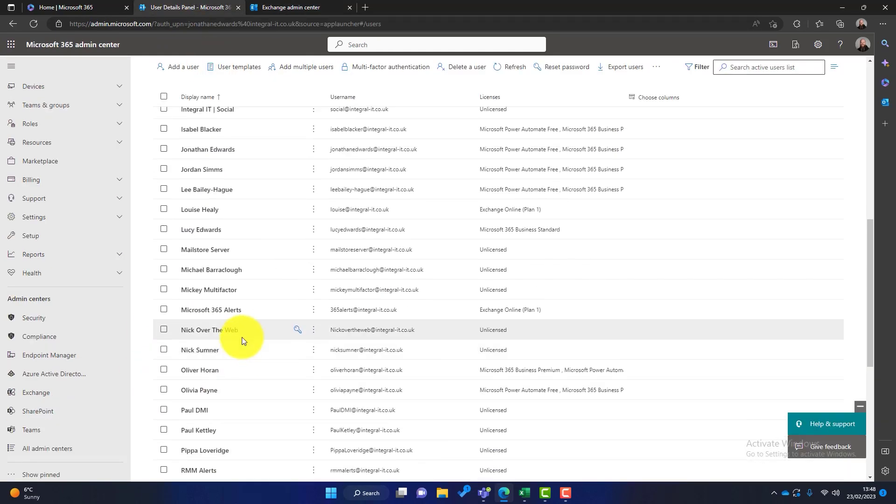
left_click(228, 282)
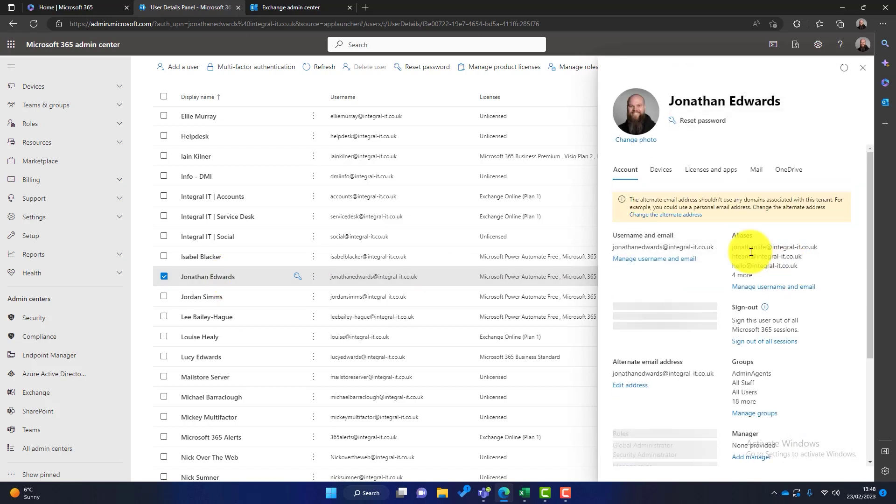
left_click(665, 174)
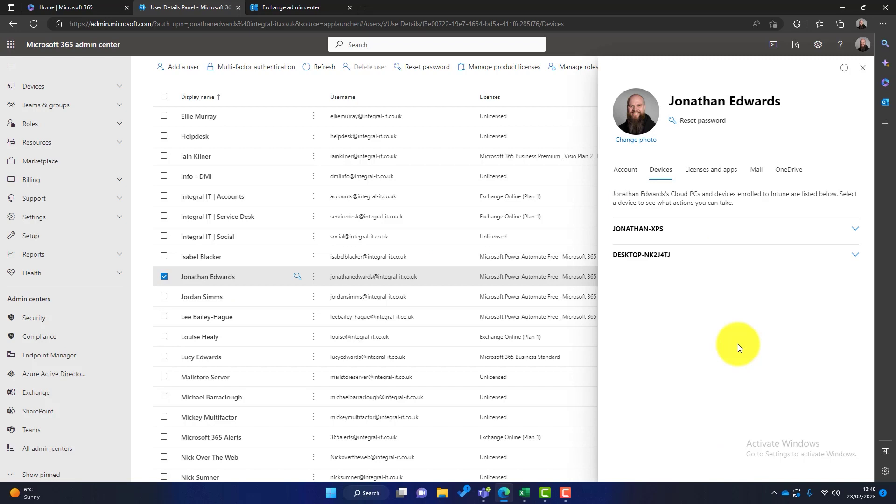
left_click(858, 232)
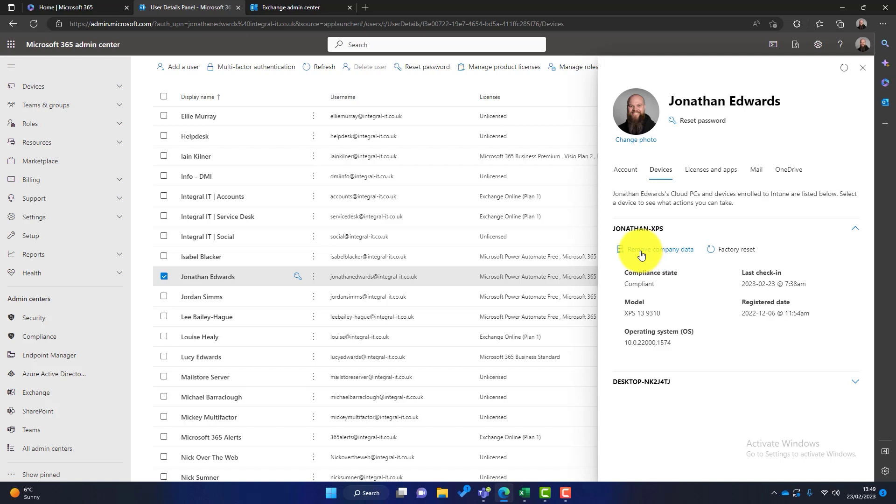
left_click(303, 8)
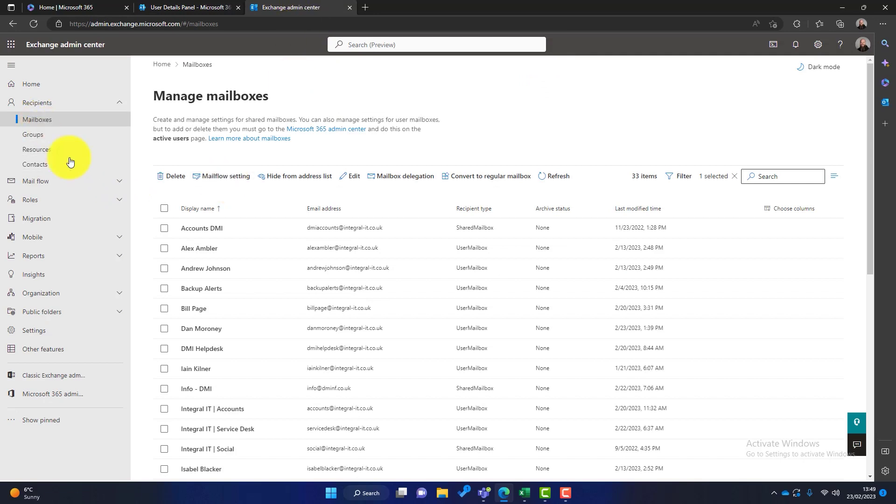
- Open the departing user's mailbox mobile device details and select the iPad4C2 device
scroll(262, 319, "down", 2)
scroll(261, 319, "down", 2)
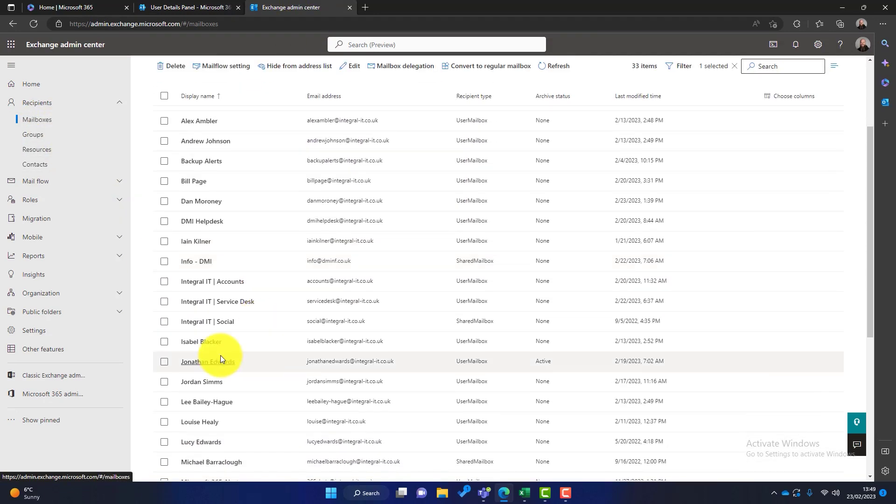
left_click(209, 362)
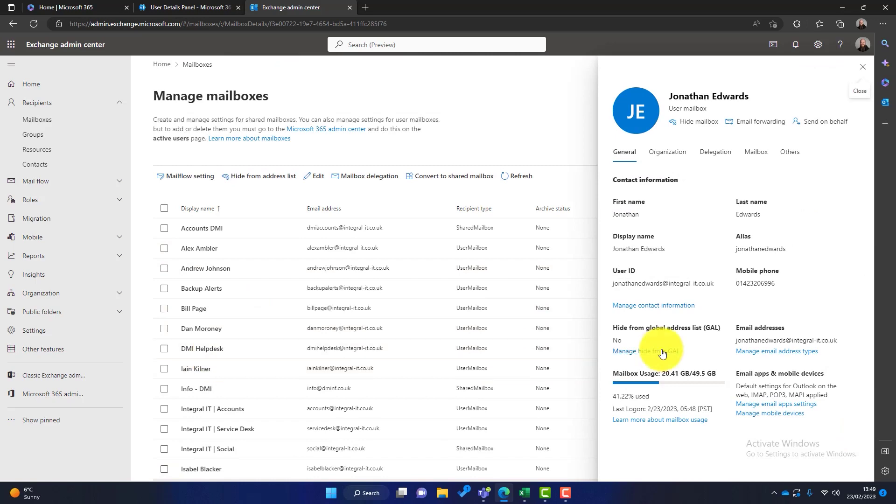
left_click(776, 415)
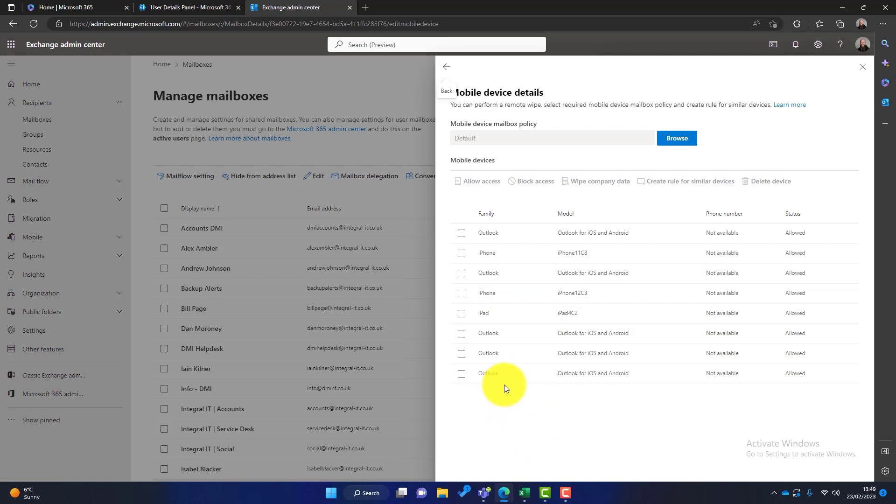
left_click(460, 314)
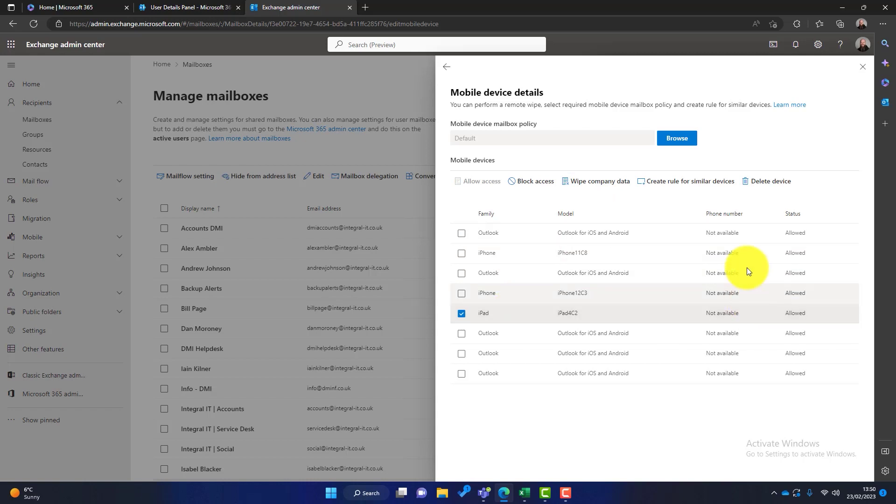
- Close the Mobile device details panel to return to the 33-item mailbox list
left_click(861, 70)
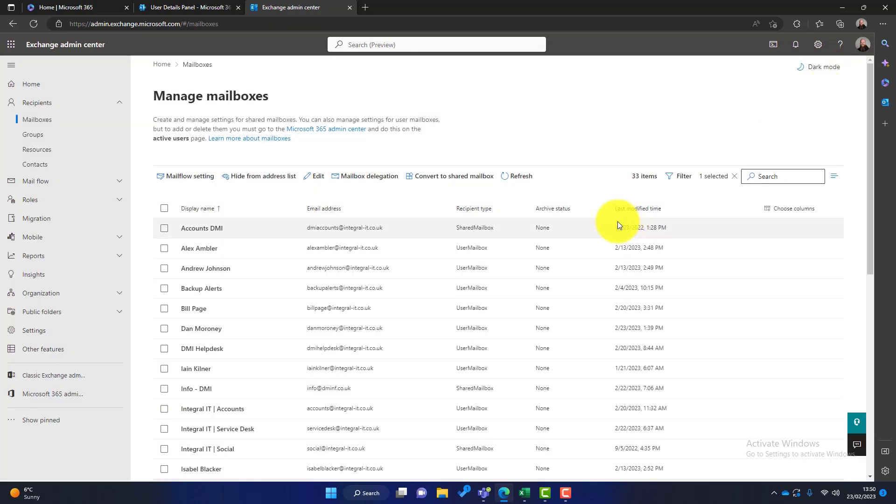